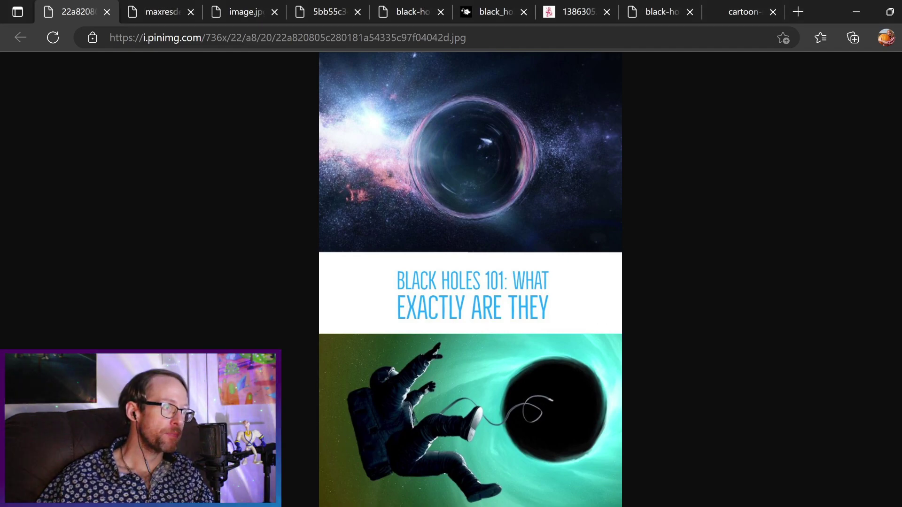
# Switch to the maxresdefault.jpg tab showing 'The First Photo of a Black Hole'.
pyautogui.click(150, 12)
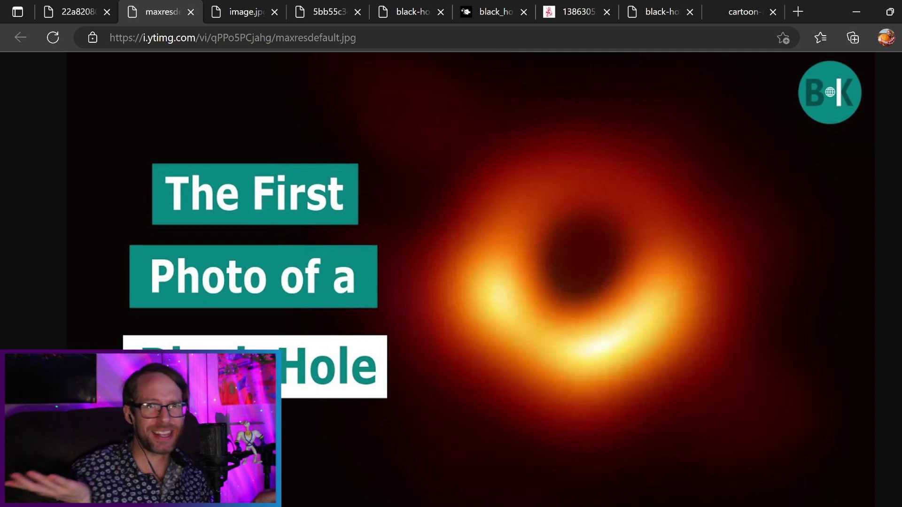
pyautogui.moveTo(670, 211)
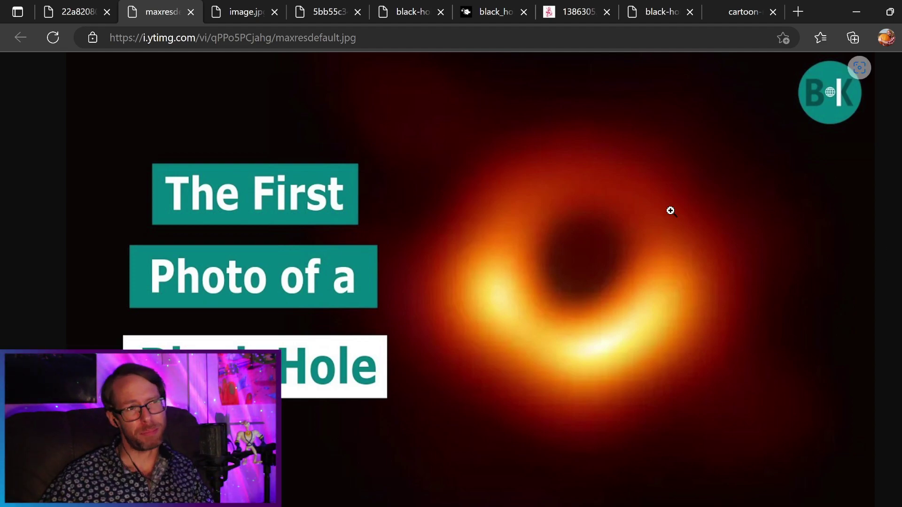
# Switch to the image.jpg tab with the plain, text-free orange-ring black hole photo.
pyautogui.click(247, 11)
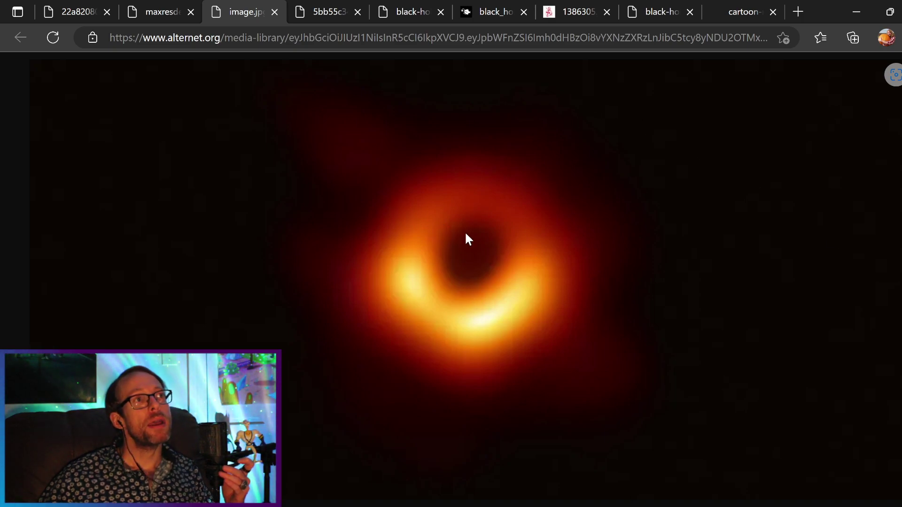
# View the blue-jet black hole, then the black-hole-1024x634.jpeg glowing-ring illustration.
pyautogui.click(325, 11)
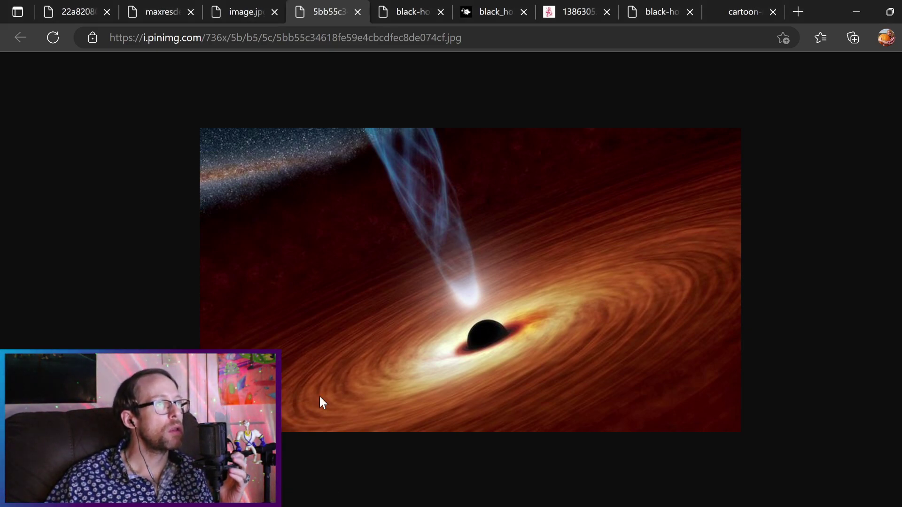
pyautogui.click(389, 4)
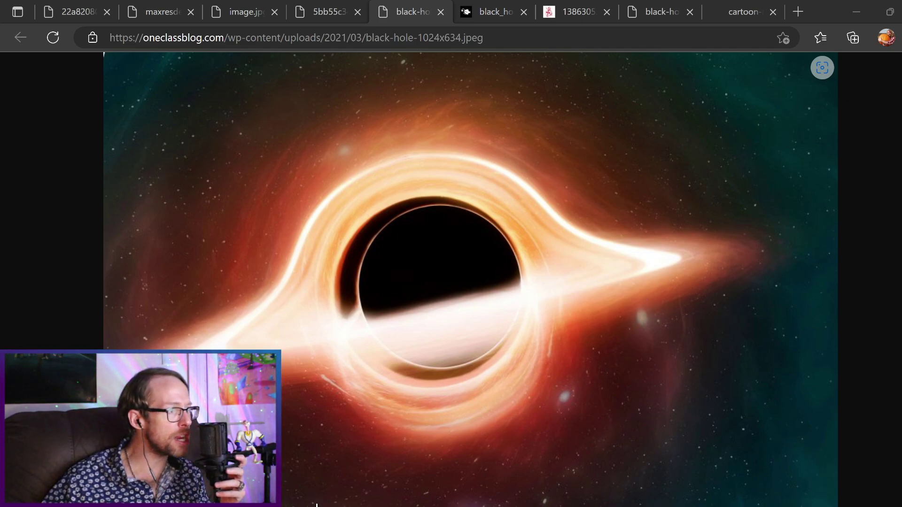
# Show the black_hole_eating_planet_1200.jpg image of a black hole shredding an Earth-like planet.
pyautogui.click(494, 11)
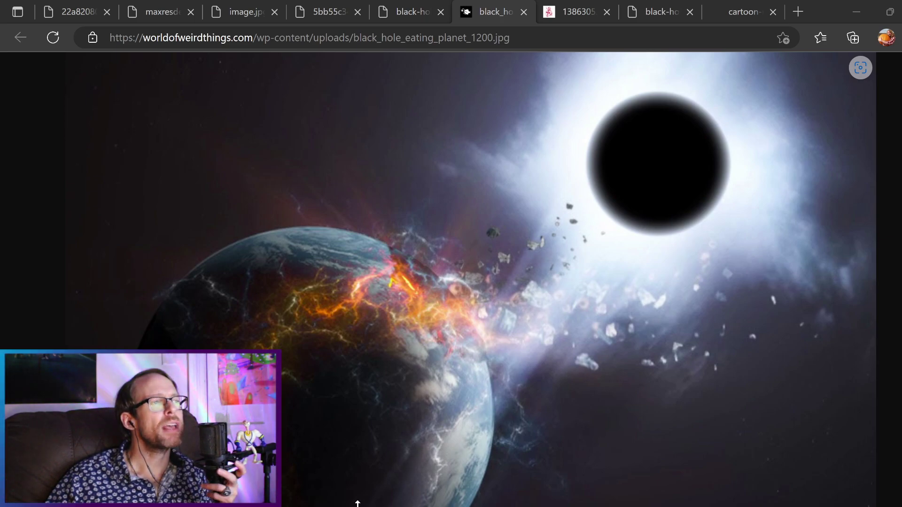
# Show the '1386305' express.co.uk image of a fiery, cracking planet falling into a black hole.
pyautogui.click(578, 12)
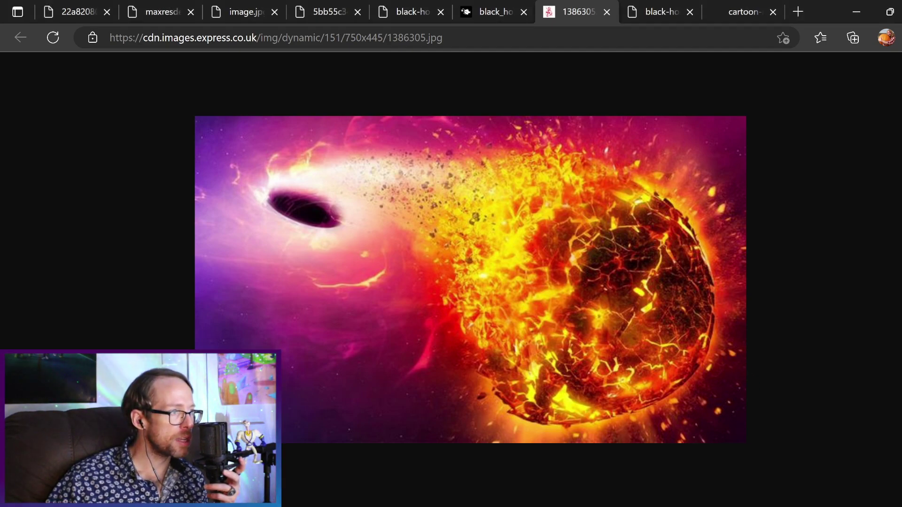
# Show the black-hole2.jpg image of an orange-disked black hole pulling gas from a blue star.
pyautogui.click(649, 12)
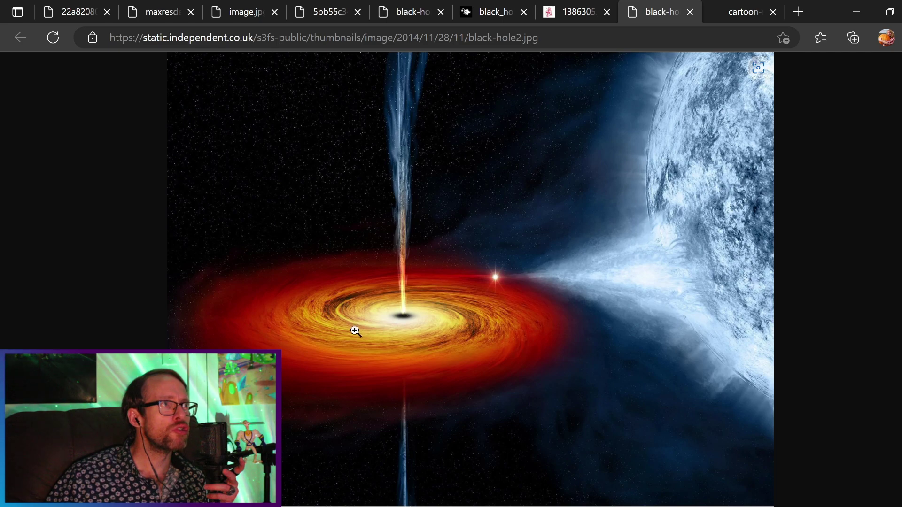
pyautogui.moveTo(471, 283)
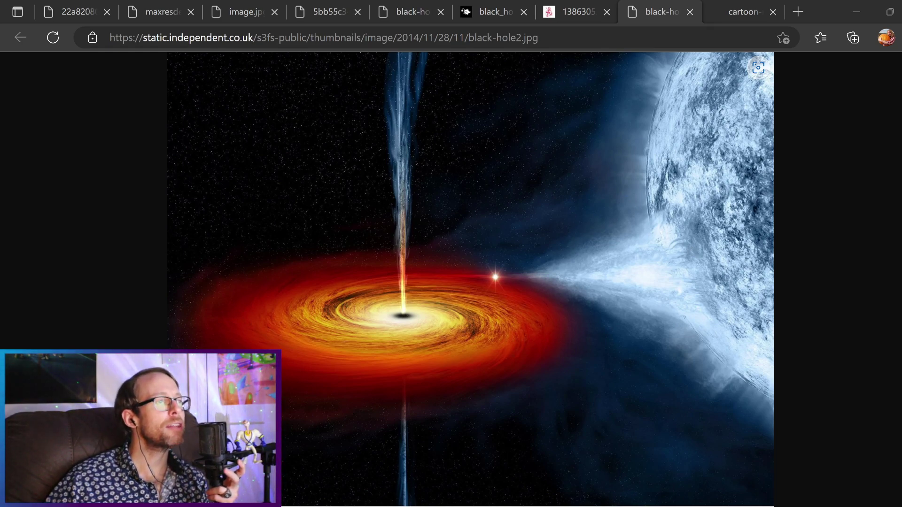
# Show the last istockphoto tab: a cartoon black hole eating planets while Earth takes a selfie.
pyautogui.click(743, 12)
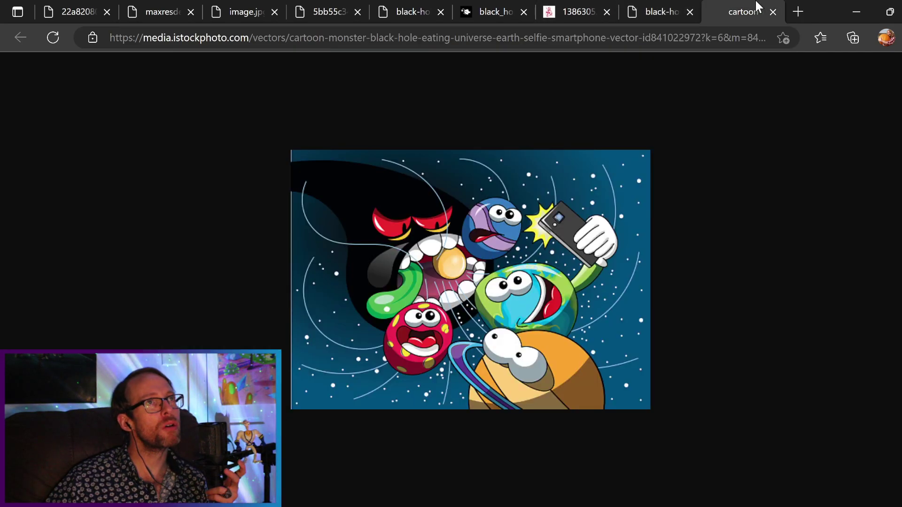